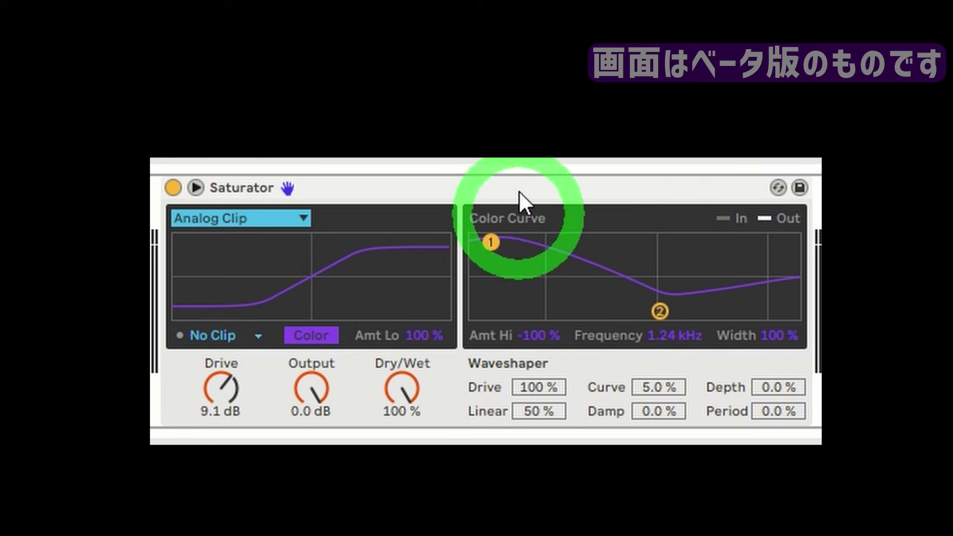
Load the 12-TET(EDO)-432.ascl tuning system from the favorites collection in the browser
left_click(293, 192)
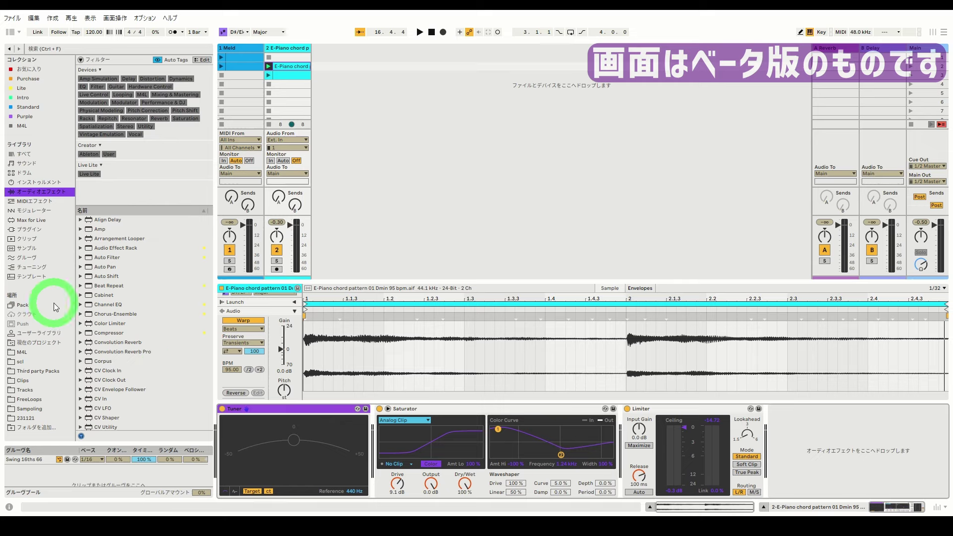
left_click(36, 68)
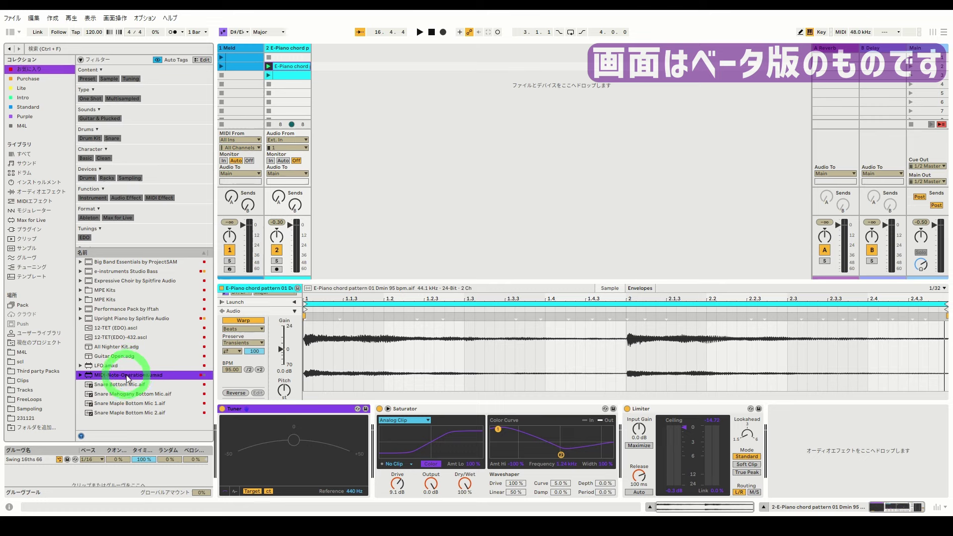
left_click(120, 339)
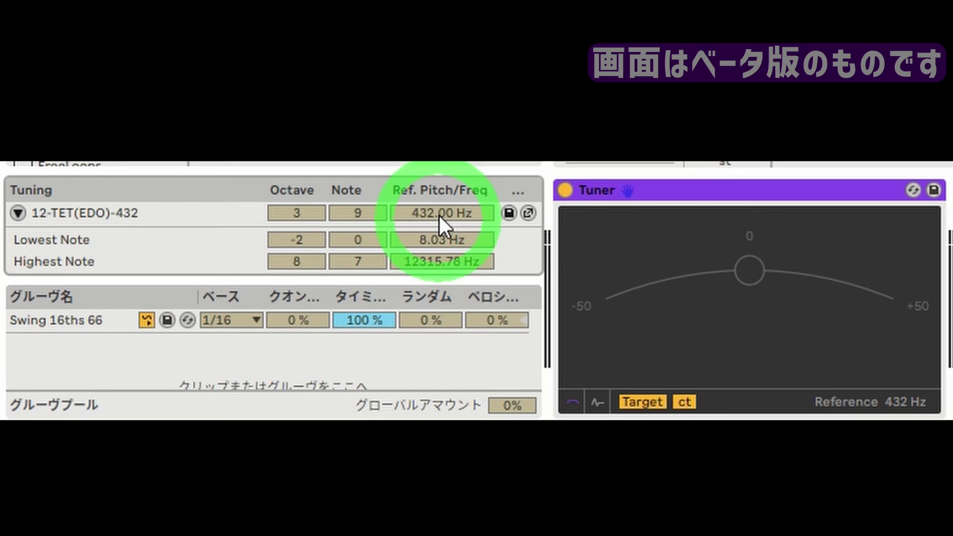
left_click(702, 206)
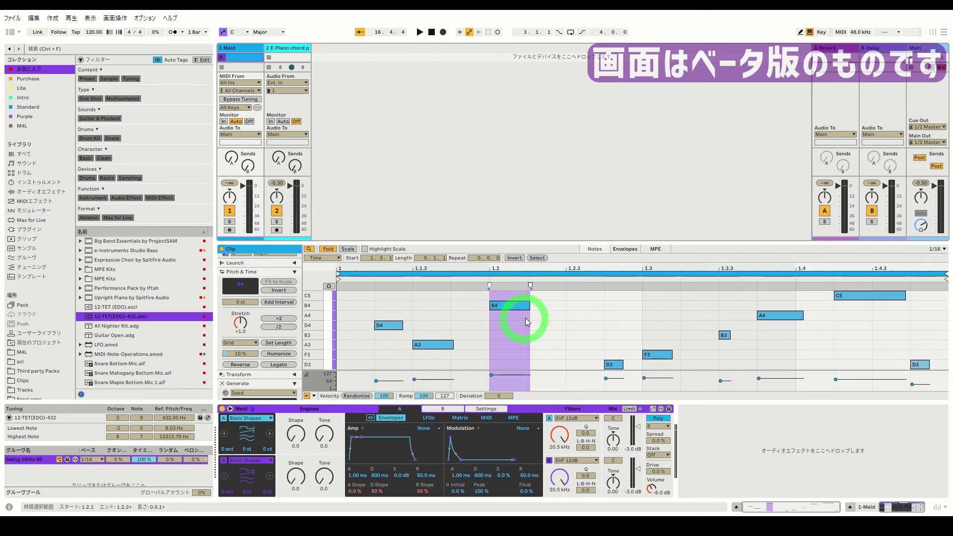
Clear the time selection in the clip, toggle the note filter bar off and on, and set its criterion to Pitch
left_click(490, 329)
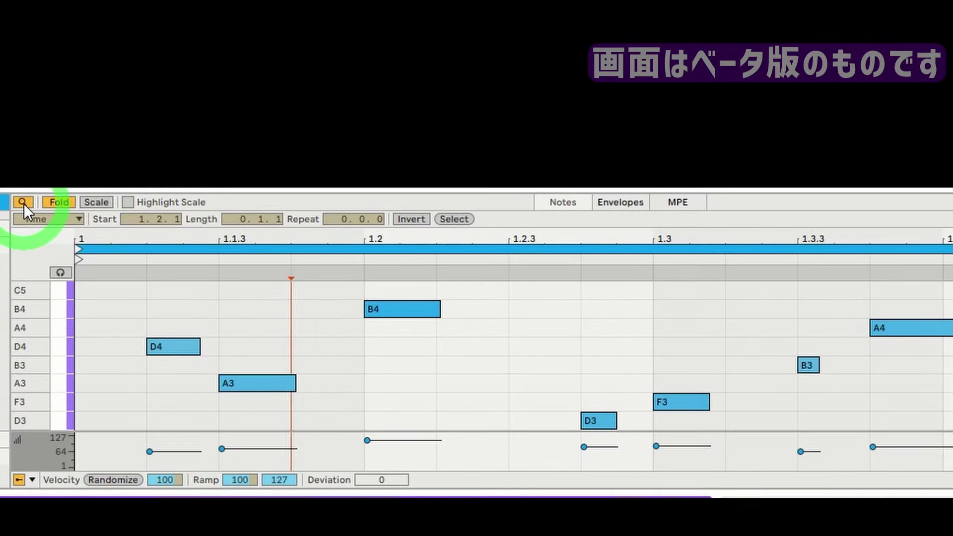
left_click(23, 203)
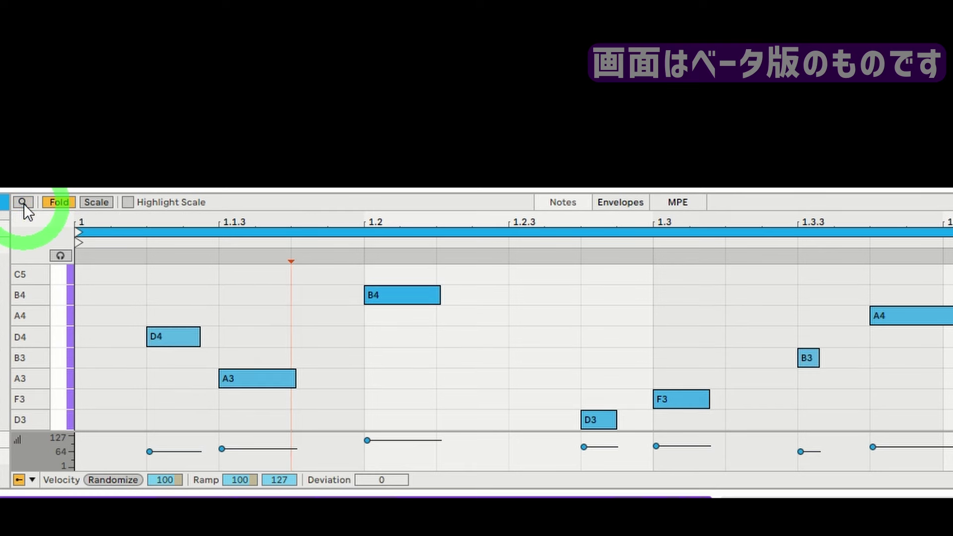
left_click(23, 202)
left_click(25, 219)
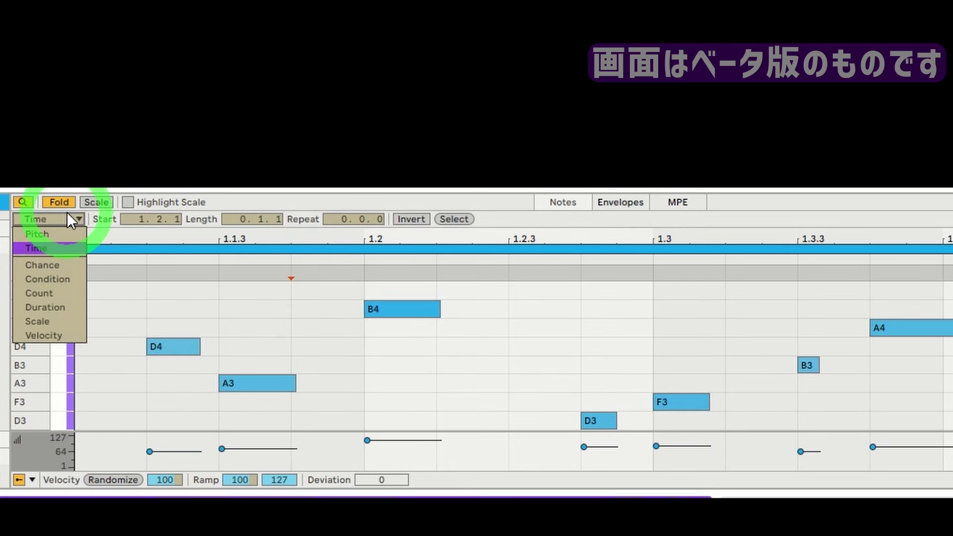
left_click(57, 231)
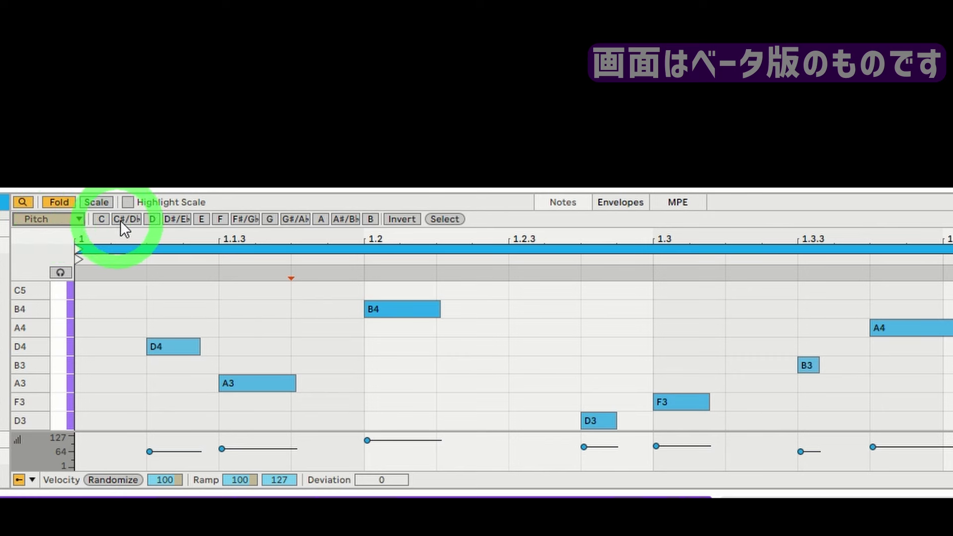
Filter the clip's notes by pitch, selecting D, then F, and finally only the D notes again
left_click(151, 219)
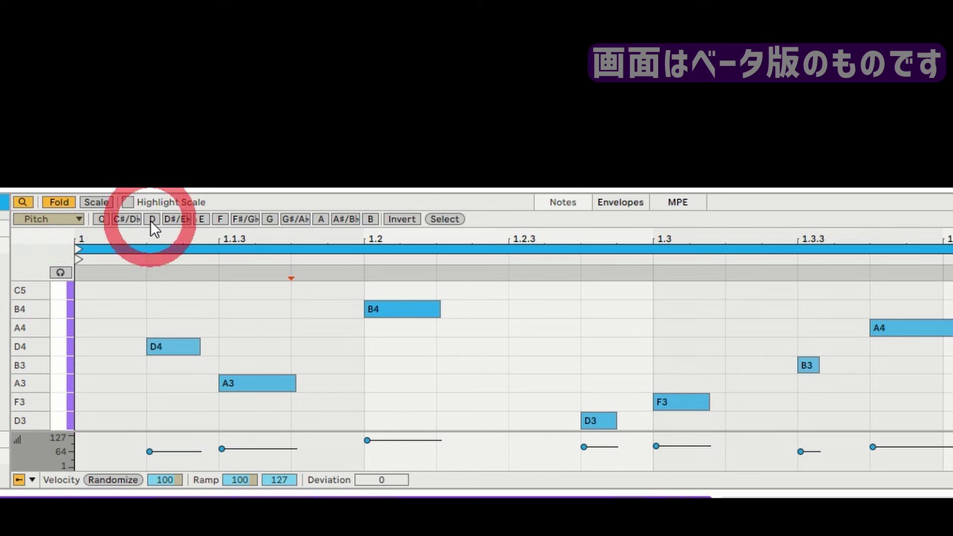
left_click(220, 219)
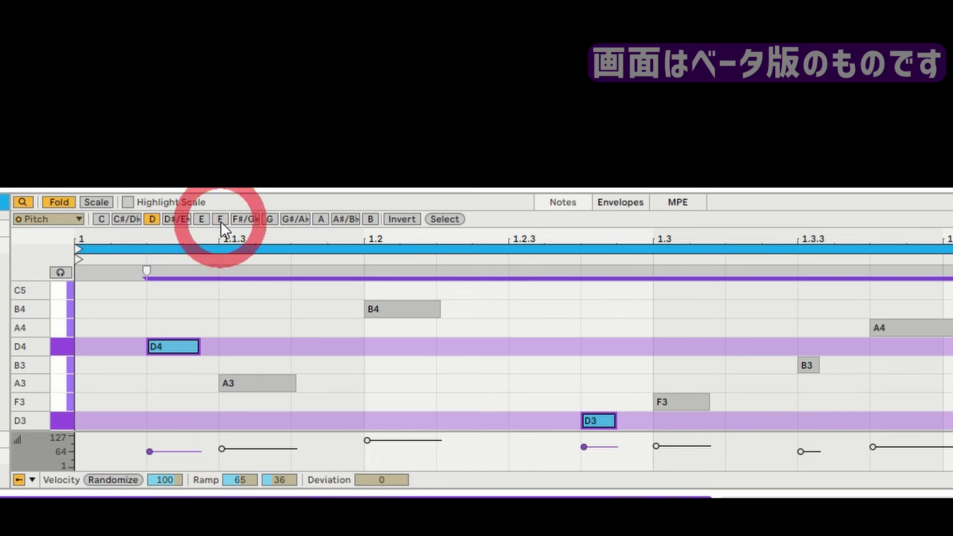
left_click(155, 222, "ctrl")
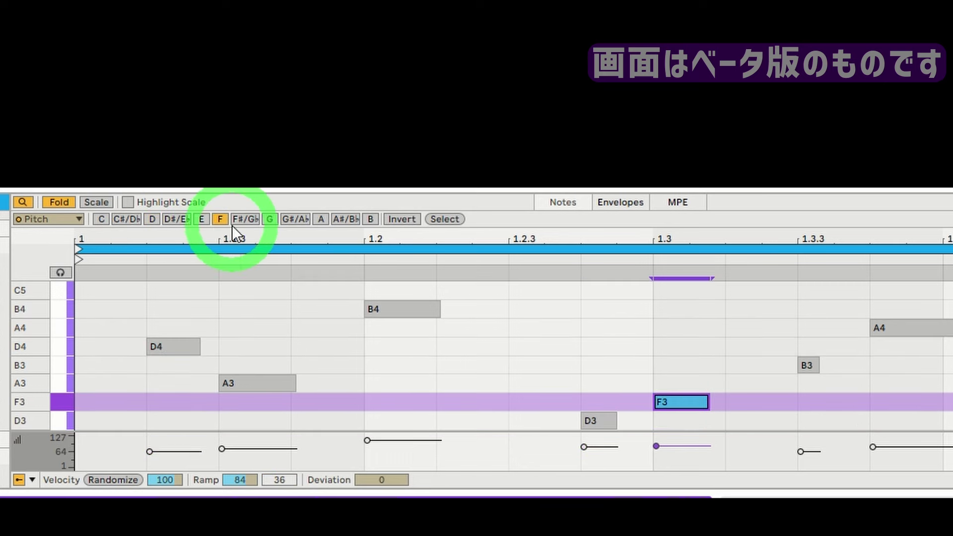
left_click(247, 220)
left_click(262, 219)
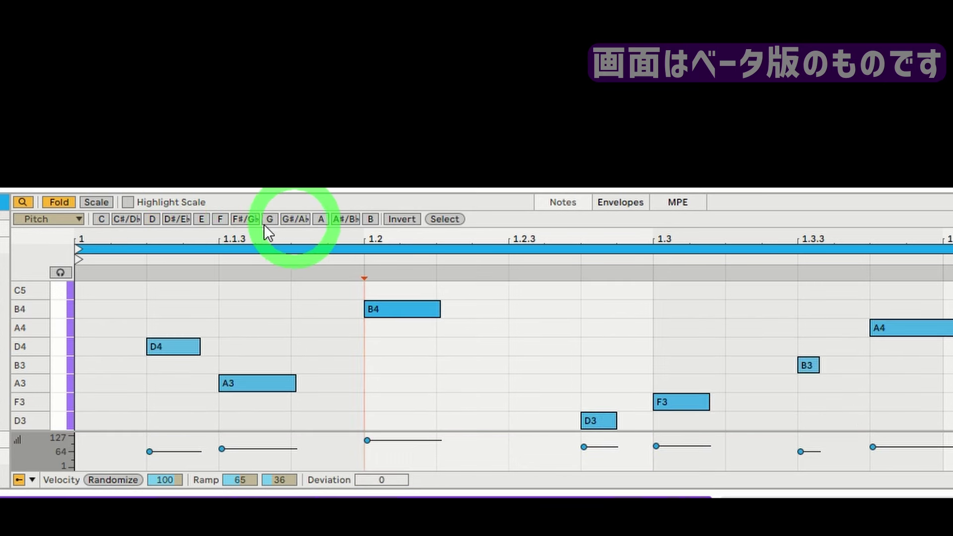
left_click(151, 220)
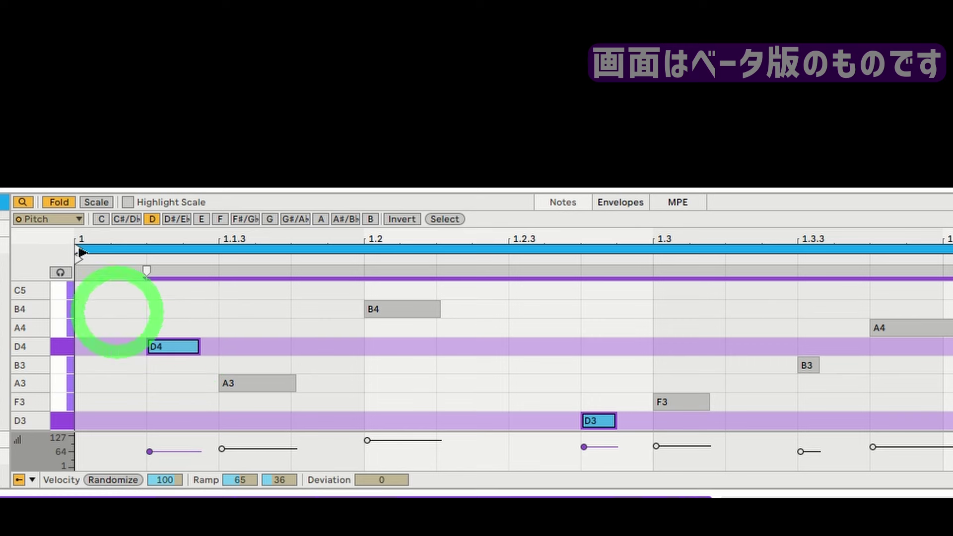
Switch the note filter to Time, set its start to 1.3.1, clear the pitch filter and select the matching notes
left_click(79, 220)
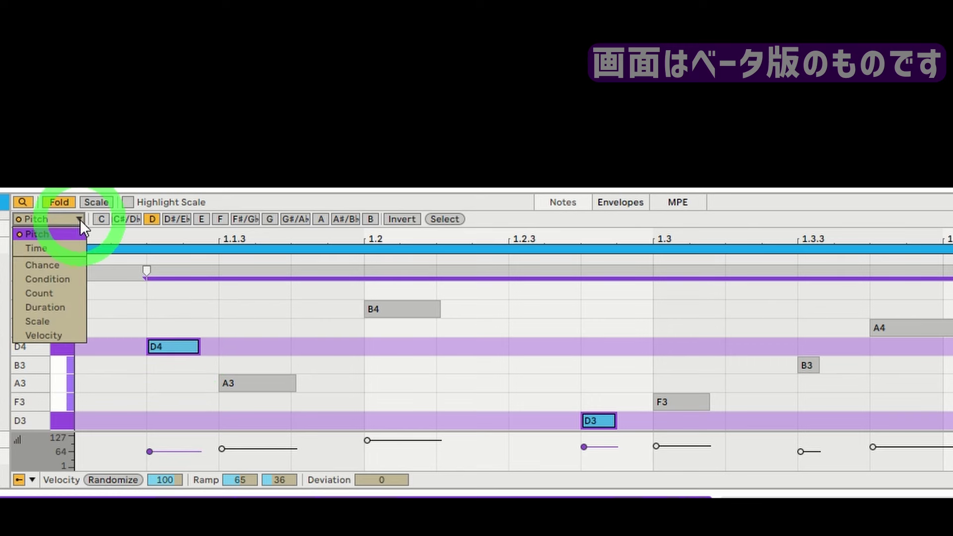
left_click(68, 247)
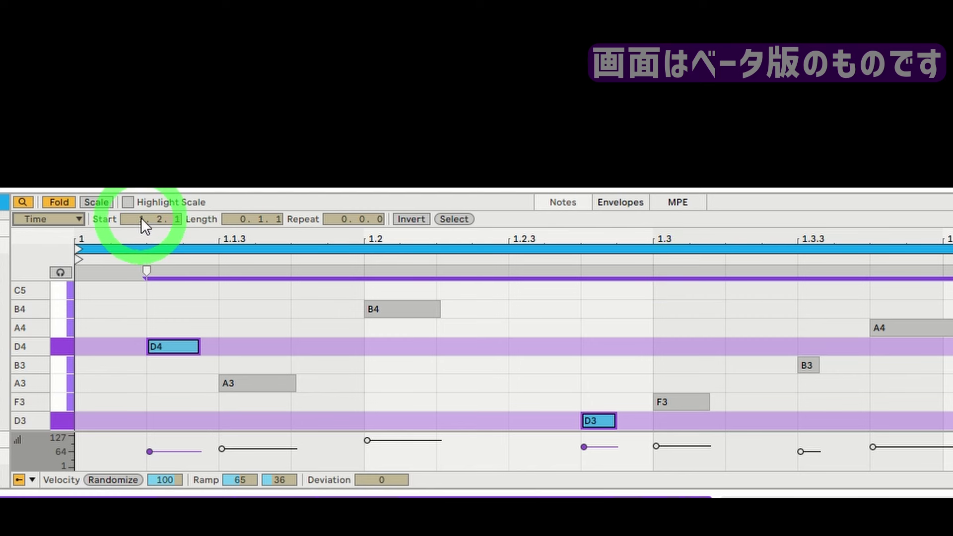
left_click_drag(161, 221, 160, 216)
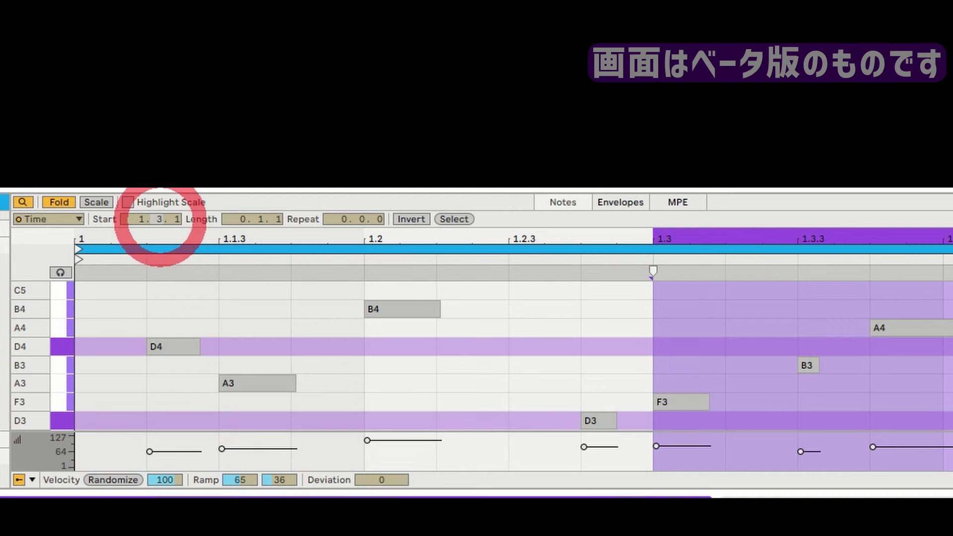
left_click(461, 220)
left_click(675, 311)
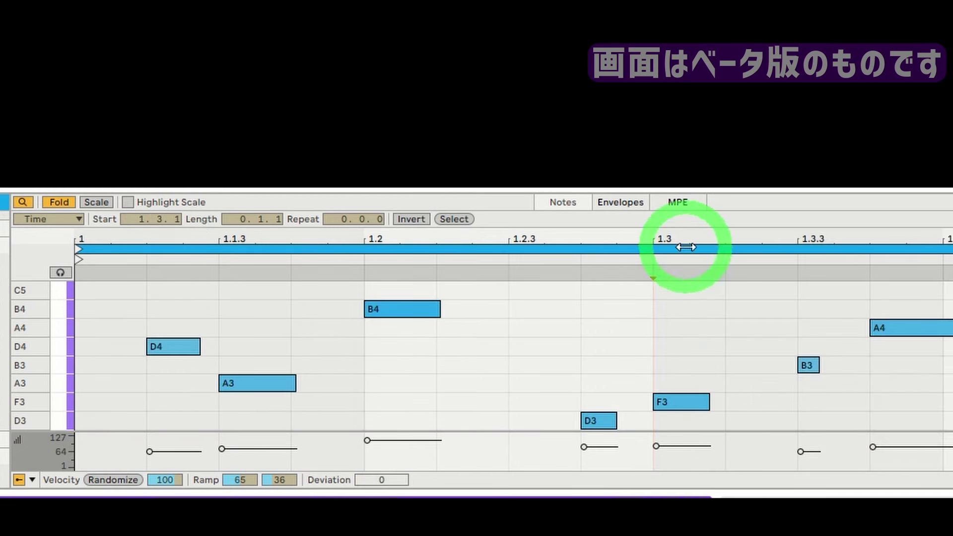
left_click(461, 216)
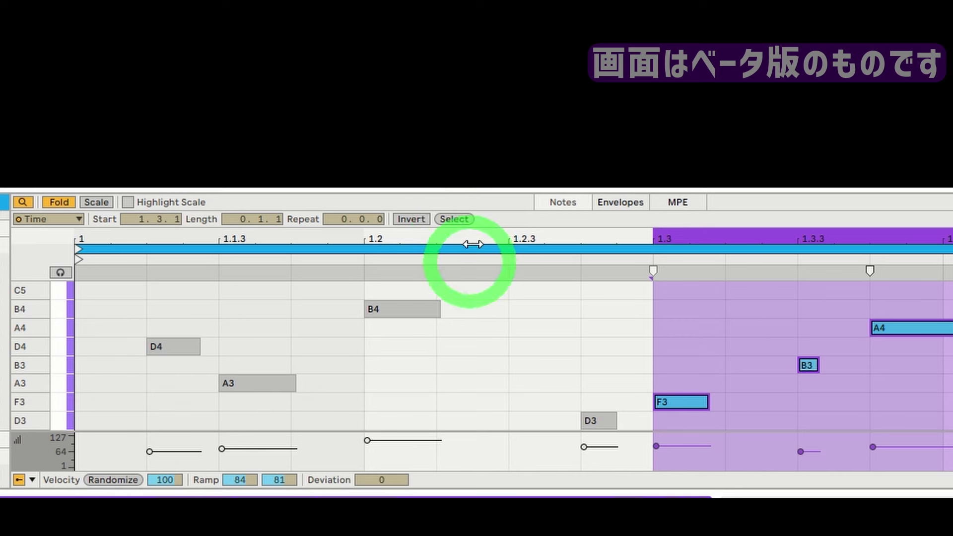
Invert the time filter back and forth, leaving only the notes before 1.3 selected
left_click(419, 219)
left_click(418, 220)
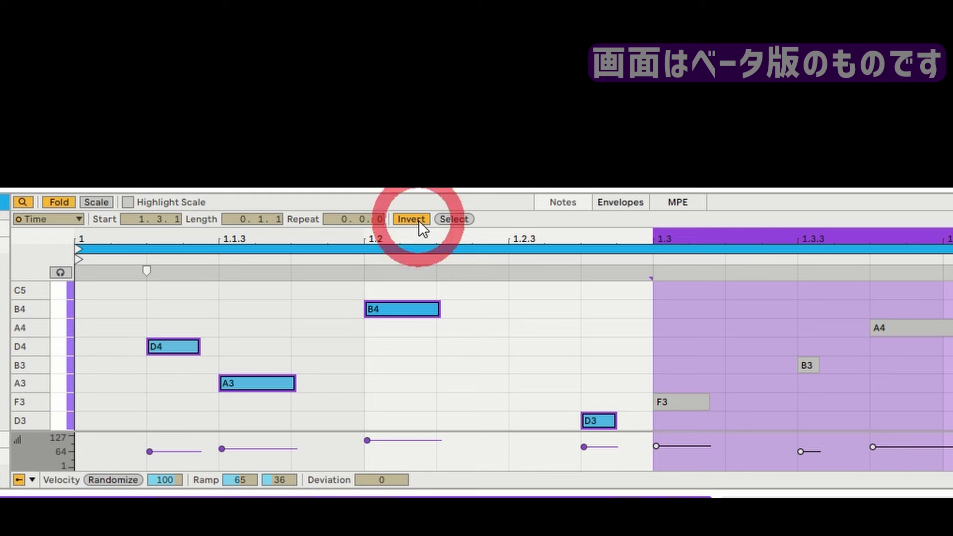
left_click(419, 221)
left_click(419, 221)
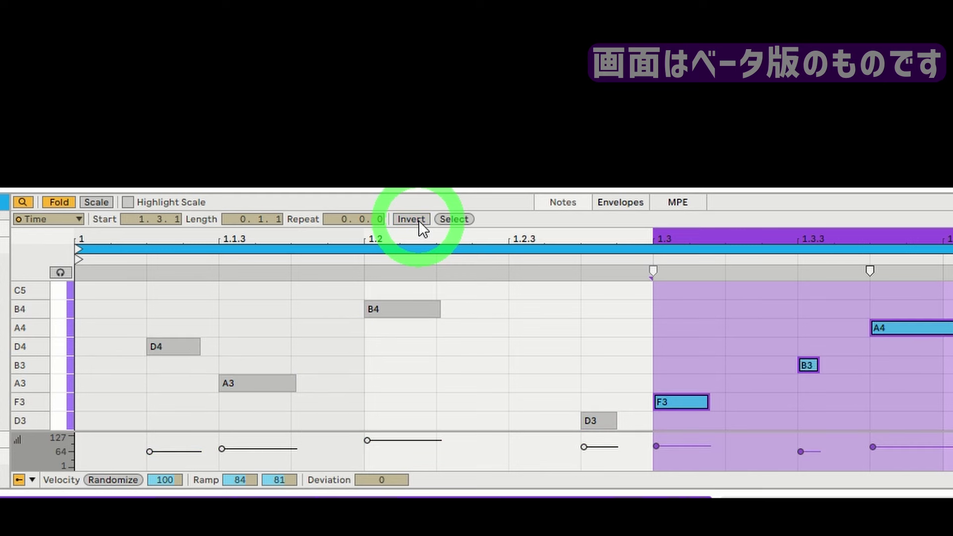
left_click(418, 220)
Switch the note filter criterion to Duration and then to Velocity
left_click(49, 219)
left_click(50, 305)
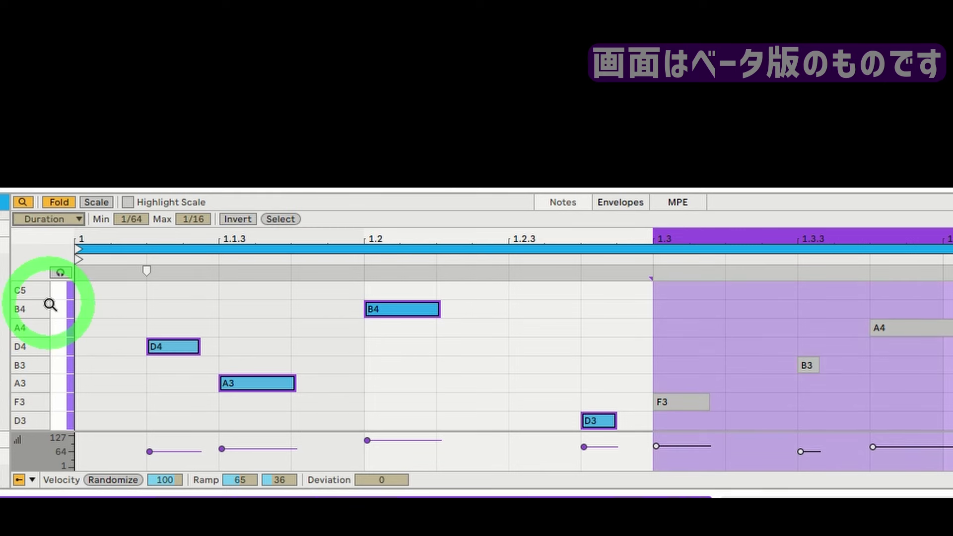
left_click(77, 220)
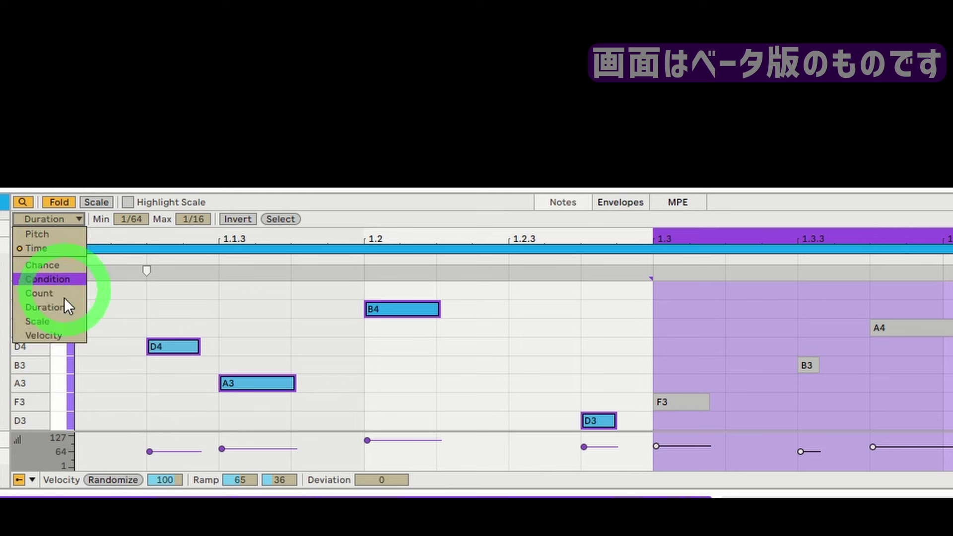
left_click(50, 334)
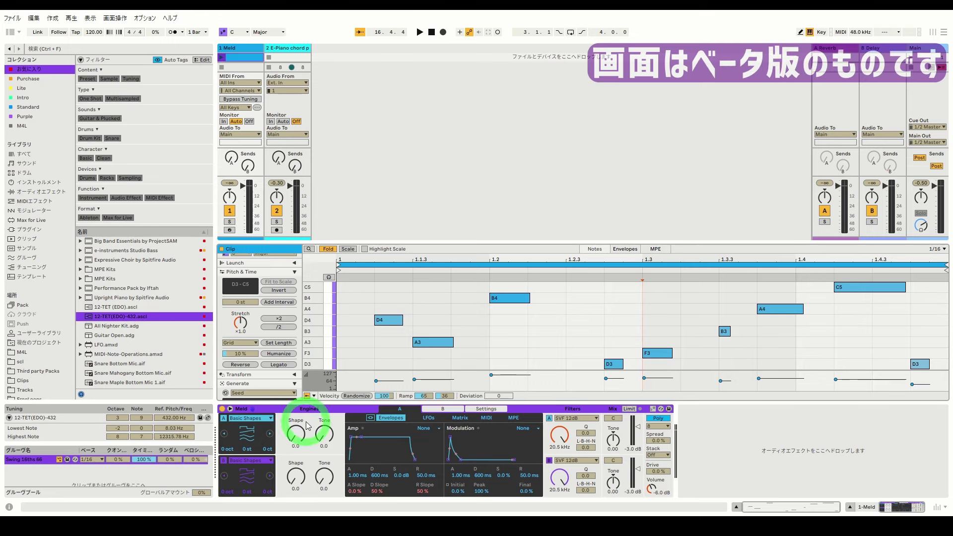
Select the Swing 16ths 66 groove in the groove pool
left_click(31, 461)
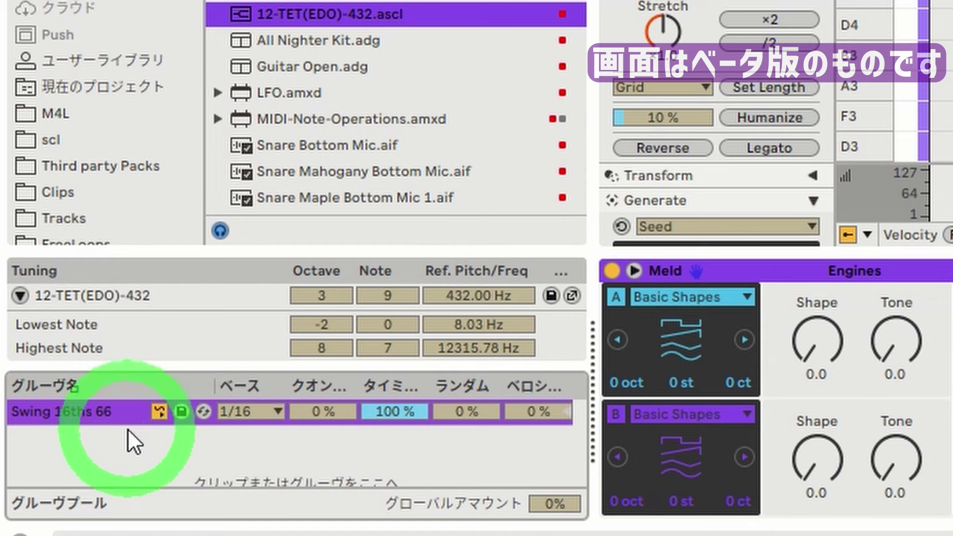
left_click(126, 408)
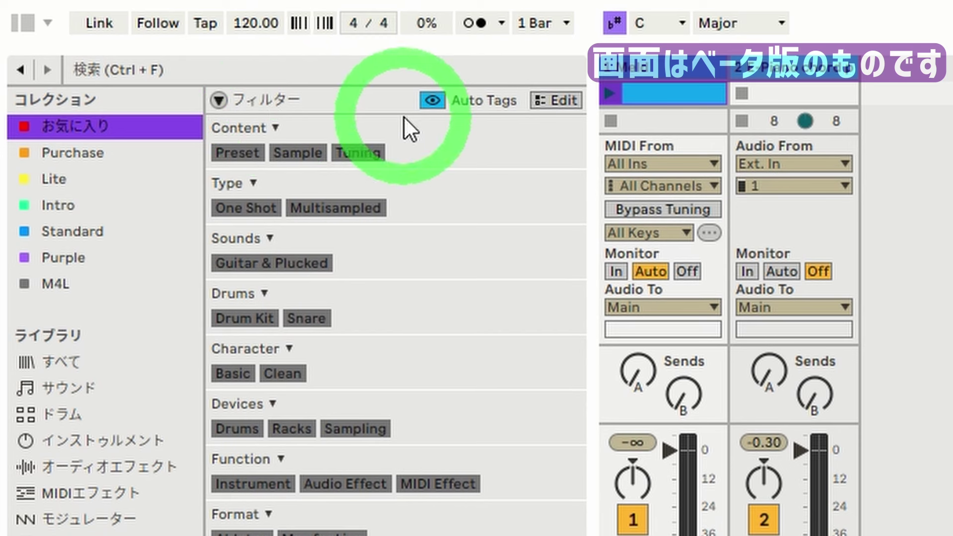
Toggle the Auto Tags display in the browser's filter view, leave it enabled, and look through the filter groups
left_click(434, 105)
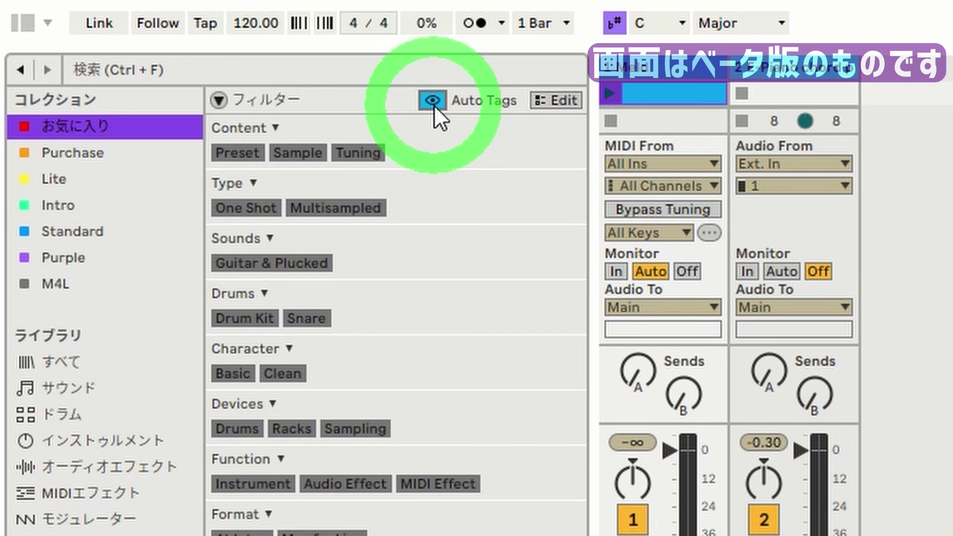
left_click(434, 105)
left_click(434, 106)
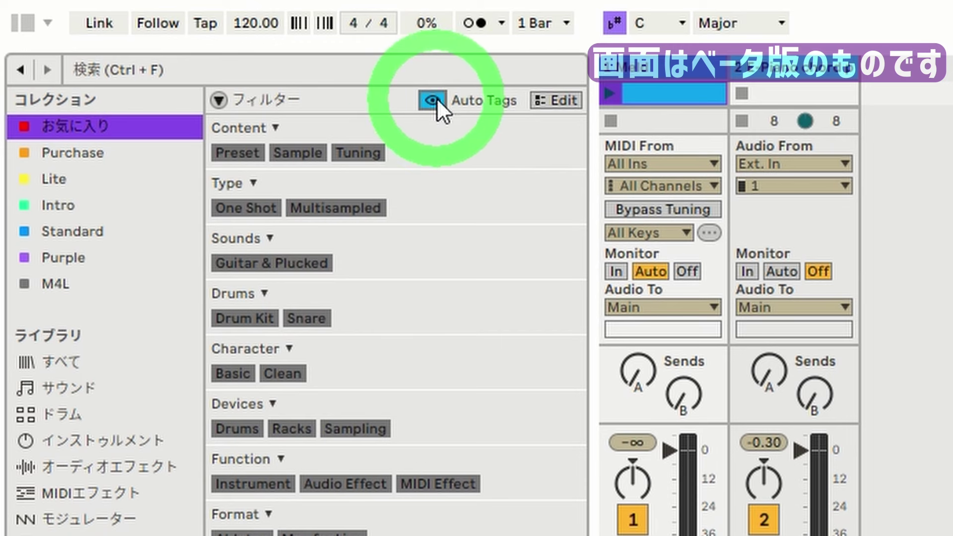
scroll(447, 318, "down", 3)
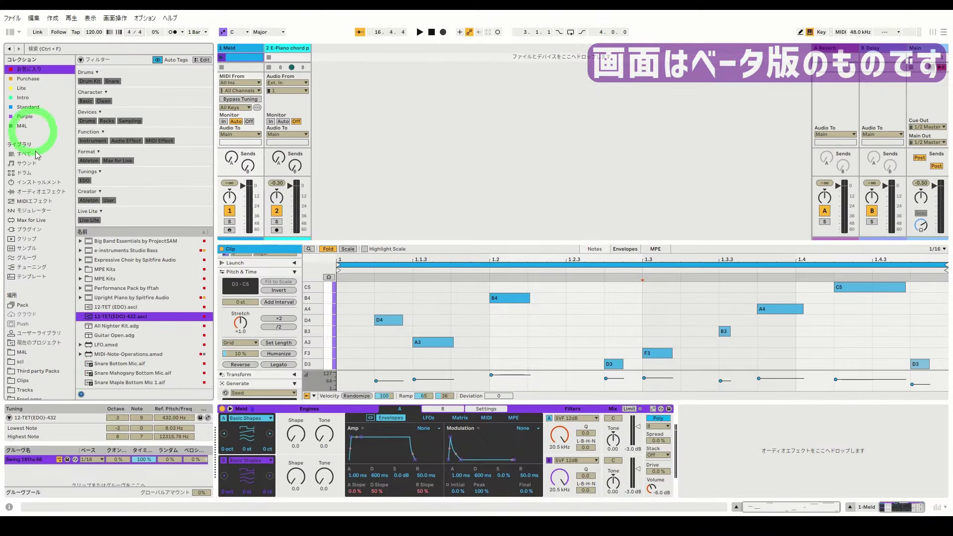
Hide the groove pool and tuning sections below the browser, and shrink the filter area to enlarge the file list
left_click(19, 33)
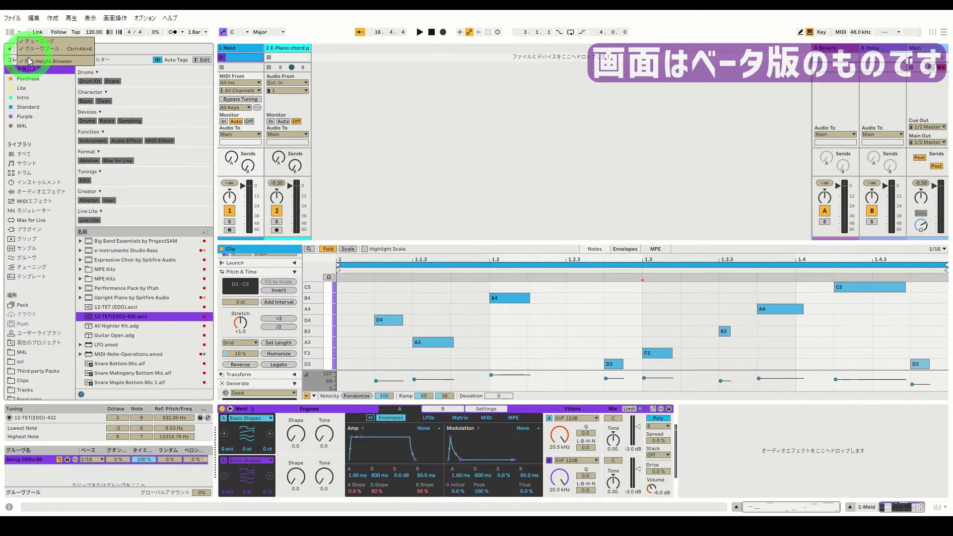
left_click(42, 49)
left_click(21, 32)
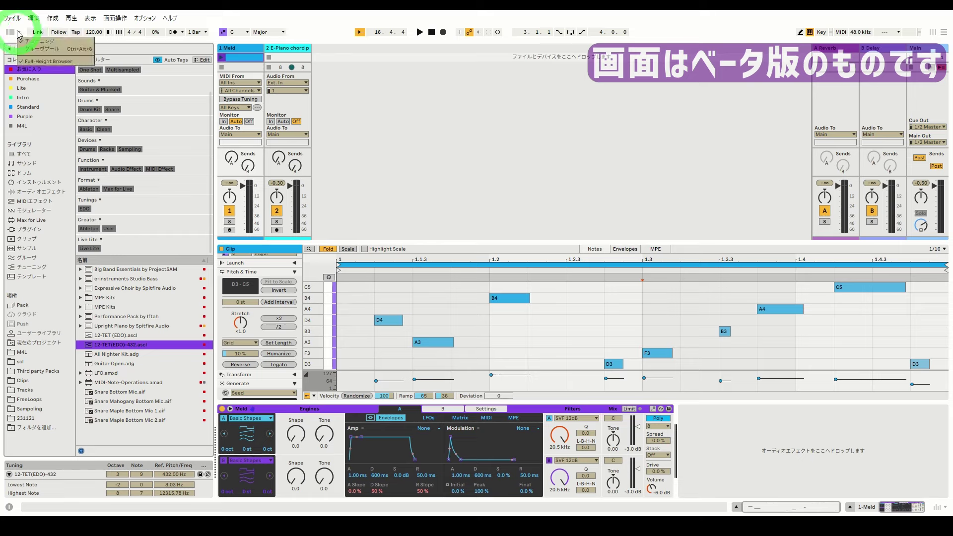
left_click(33, 44)
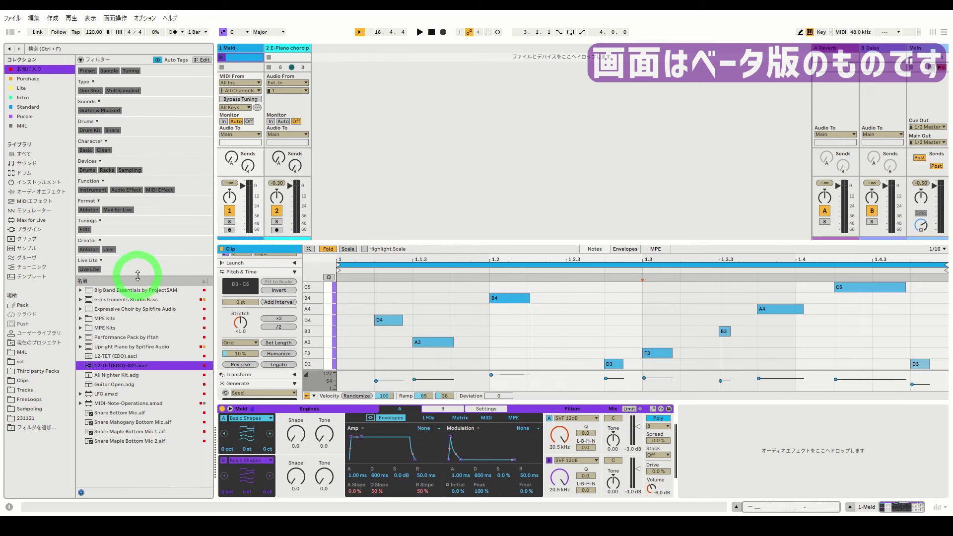
left_click_drag(138, 279, 134, 241)
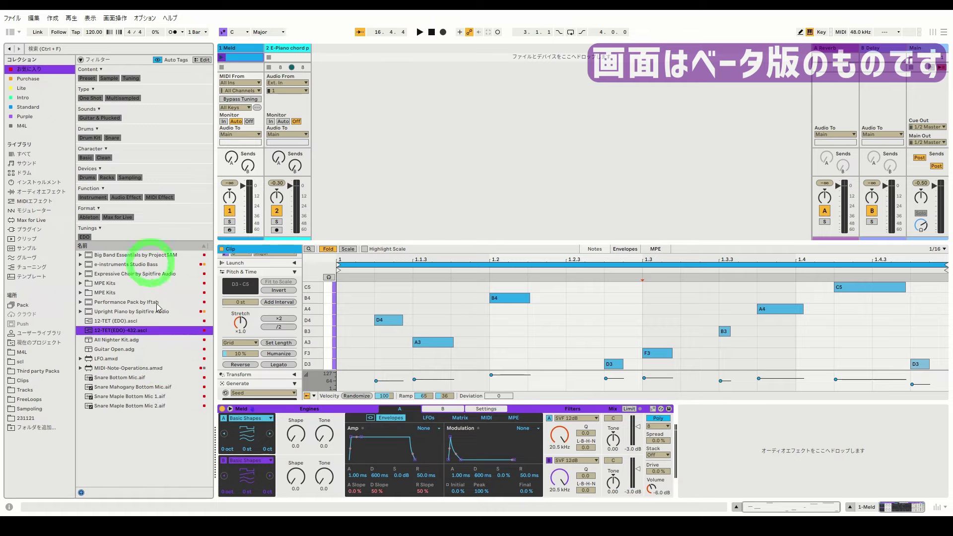
scroll(155, 197, "down", 2)
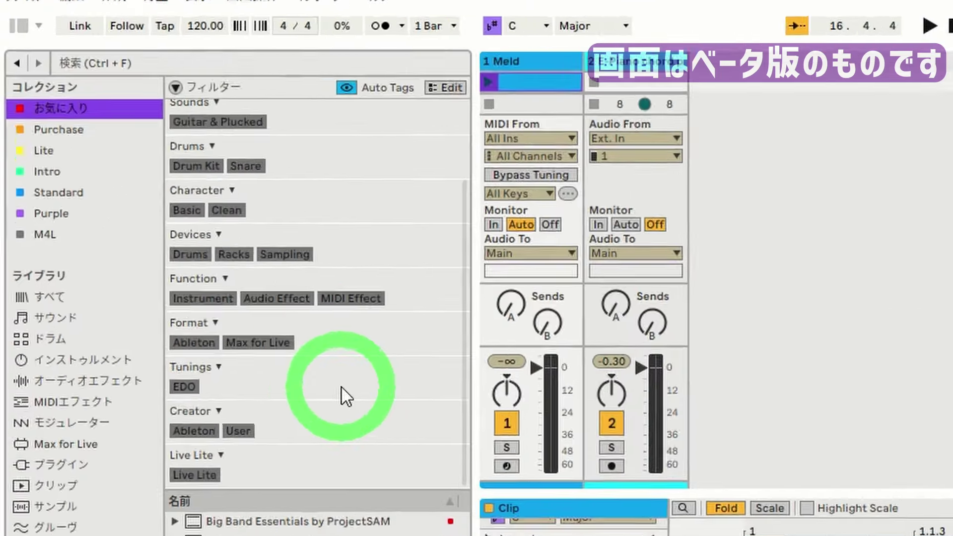
Turn the Full-Height Browser option off and back on
left_click(38, 25)
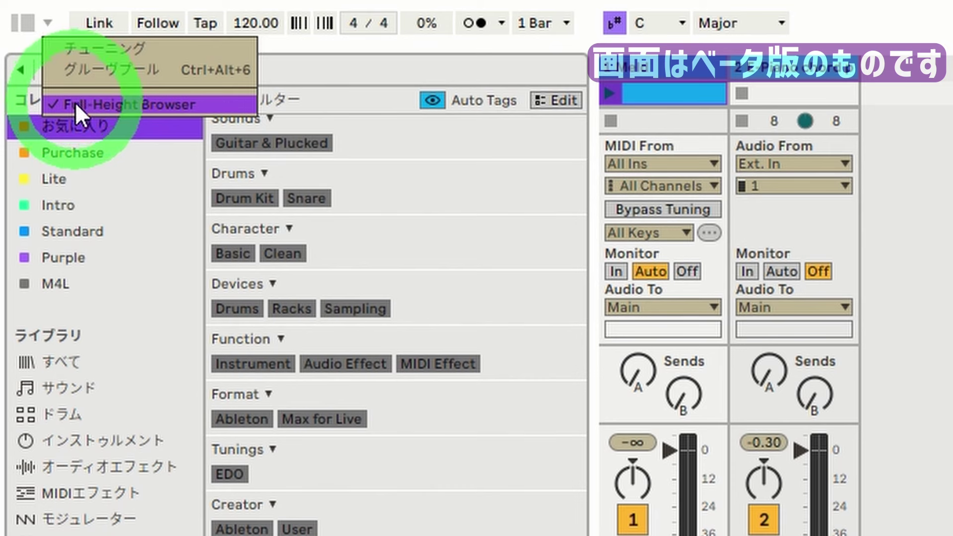
left_click(48, 22)
left_click(48, 22)
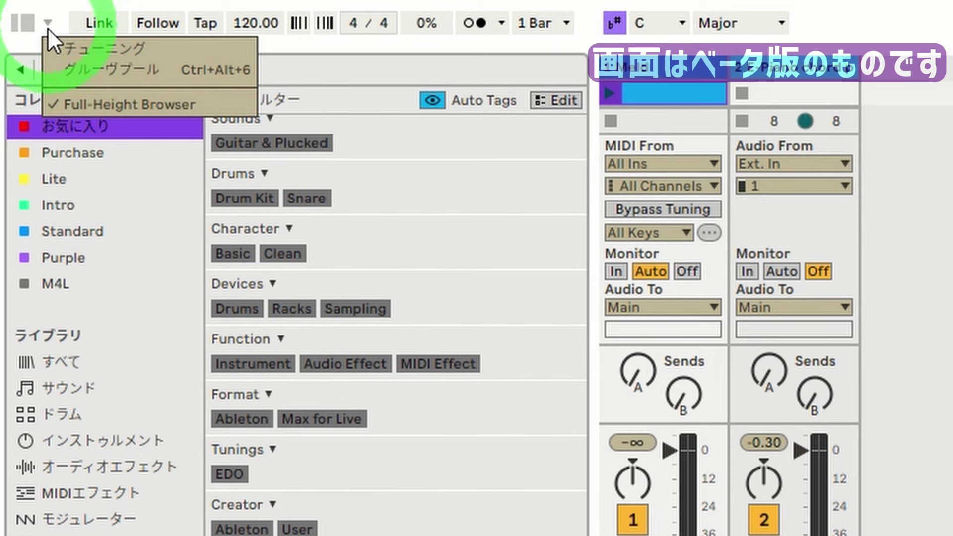
left_click(65, 104)
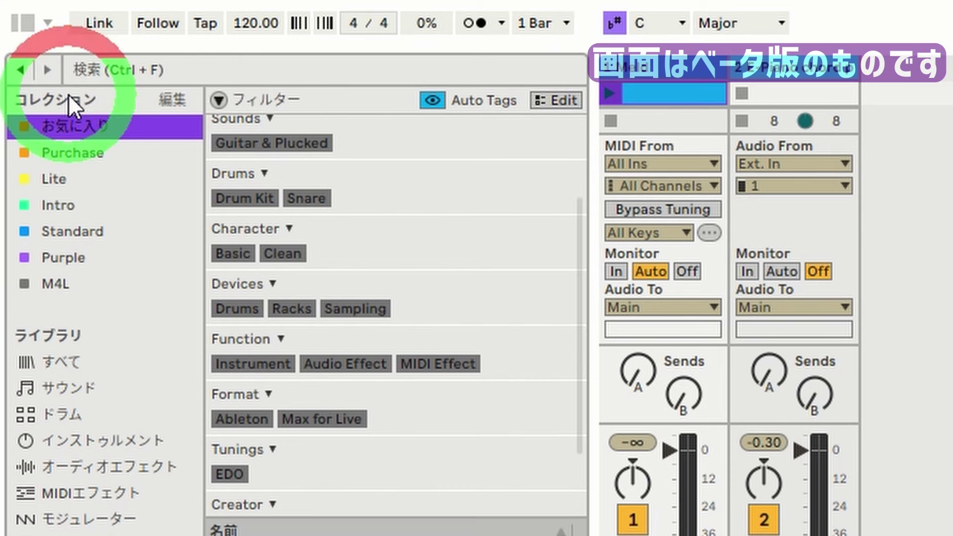
left_click(49, 22)
left_click(68, 101)
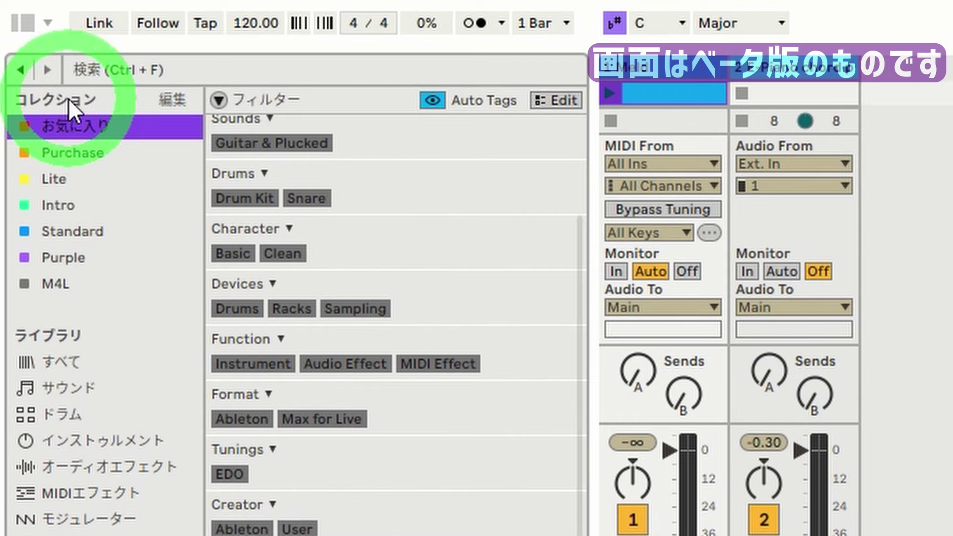
Select the bar-long C3 note in the Meld clip, try splitting it, and join it back together
left_click(222, 312)
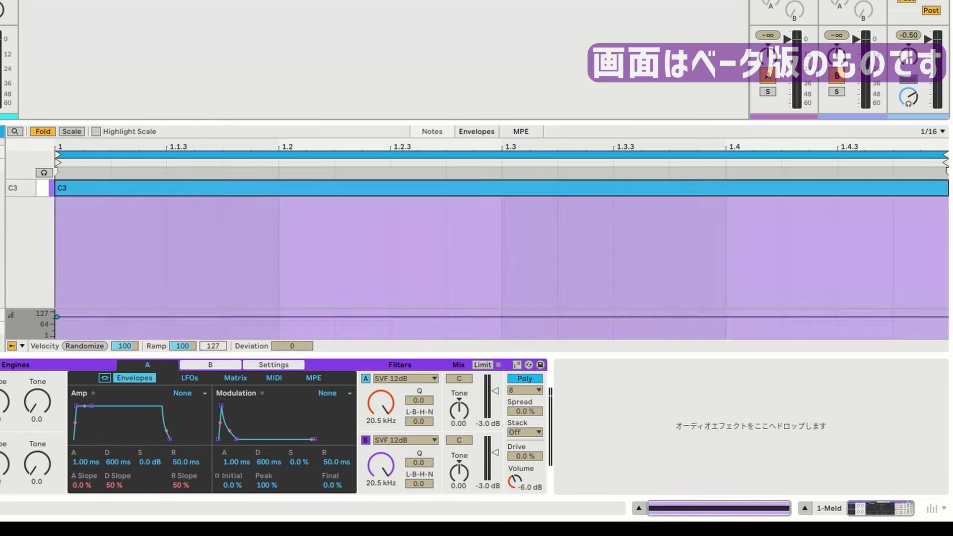
left_click(181, 187)
left_click(485, 272)
left_click(275, 187)
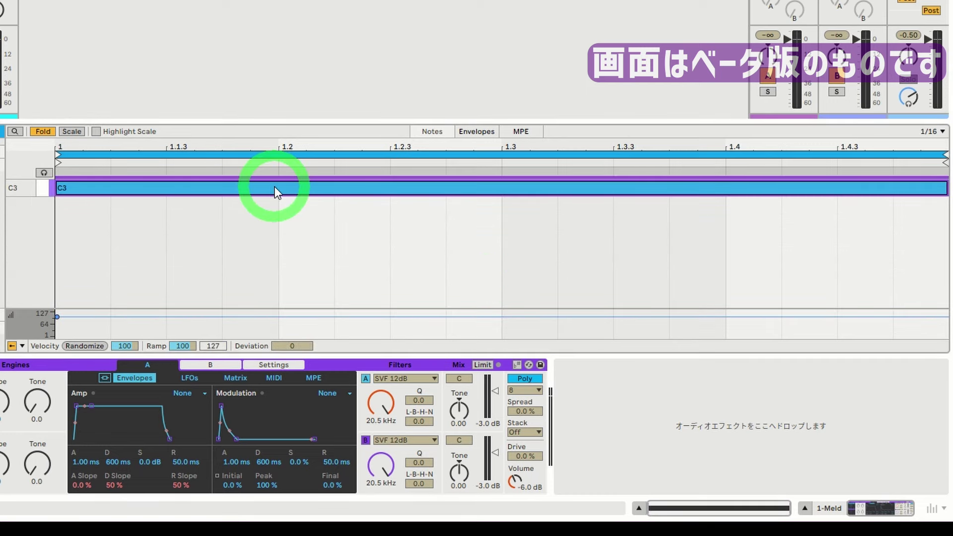
left_click(858, 244)
left_click(914, 142)
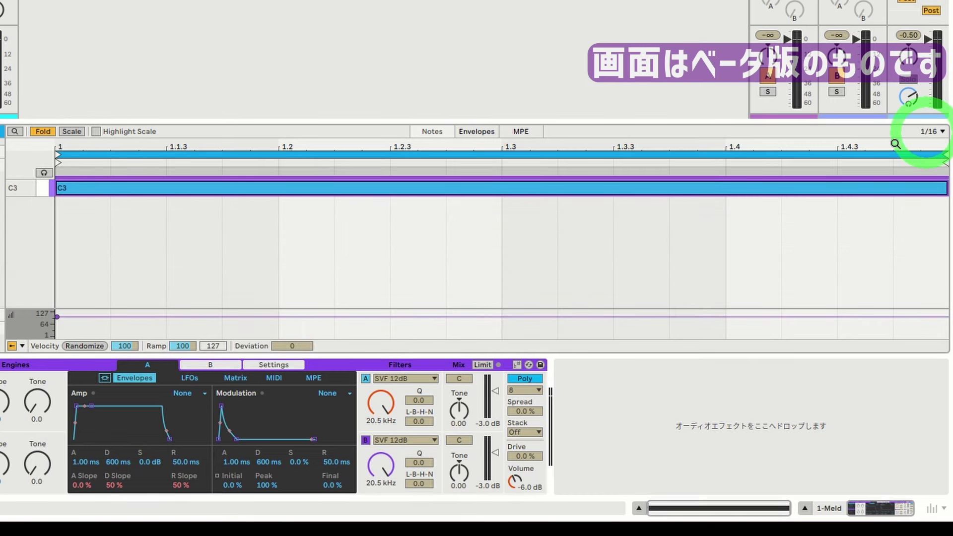
left_click(284, 198)
left_click(285, 186)
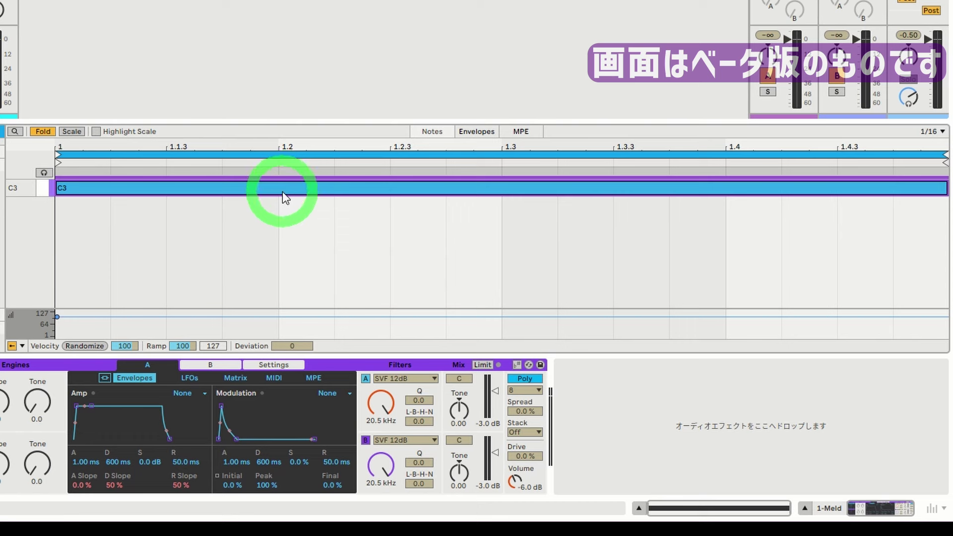
key("ctrl+e")
left_click(309, 194)
key("ctrl+j")
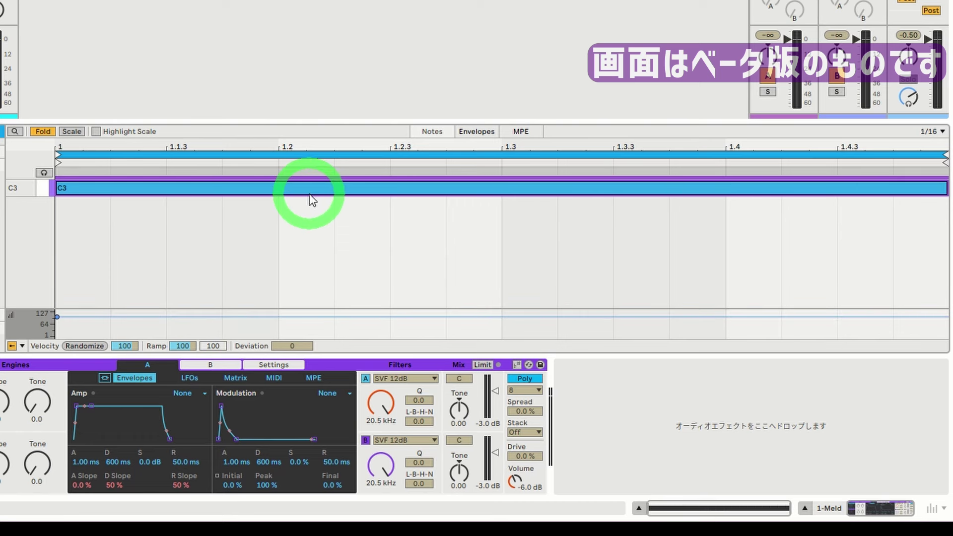
Split the bar-long C3 note into equal parts, trying 16 and 7 before settling on 11
left_click(311, 188)
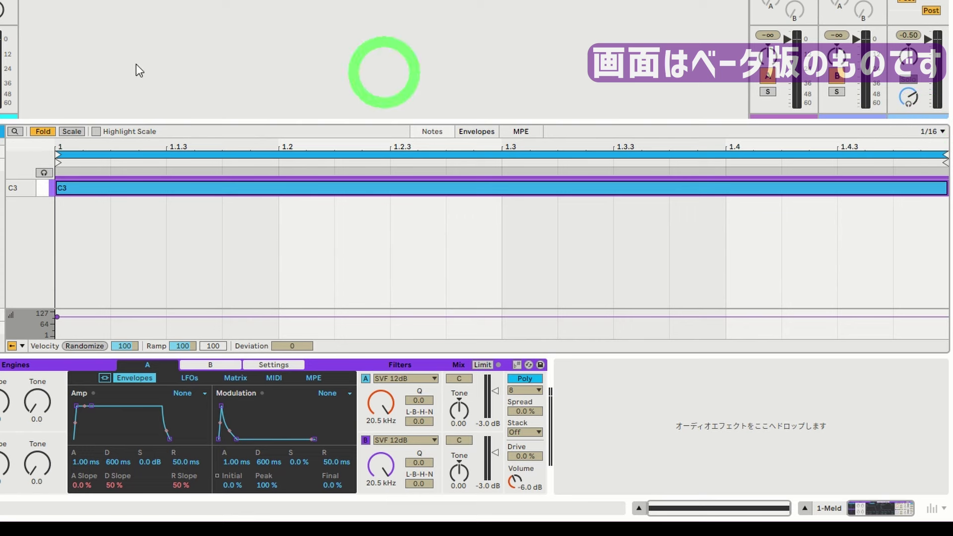
key("ctrl+e")
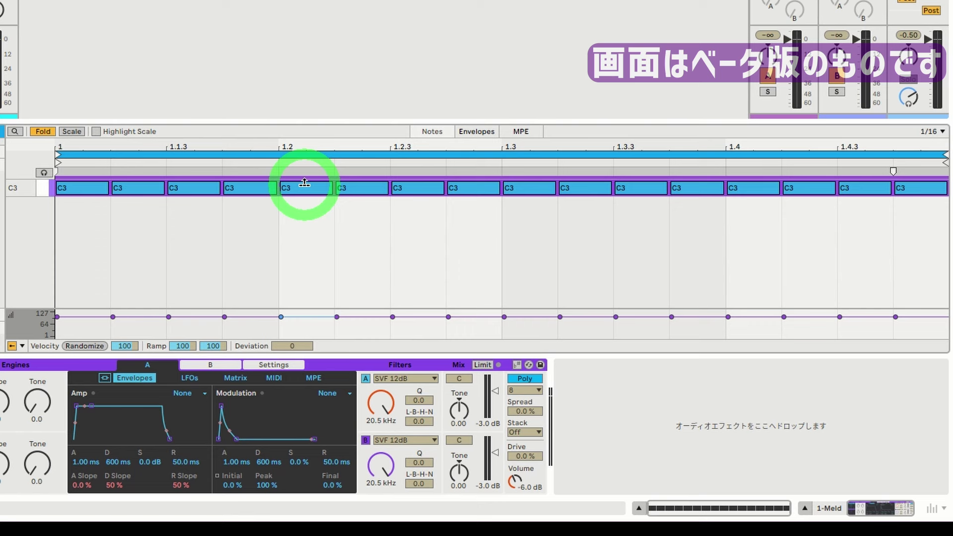
left_click_drag(305, 184, 304, 184)
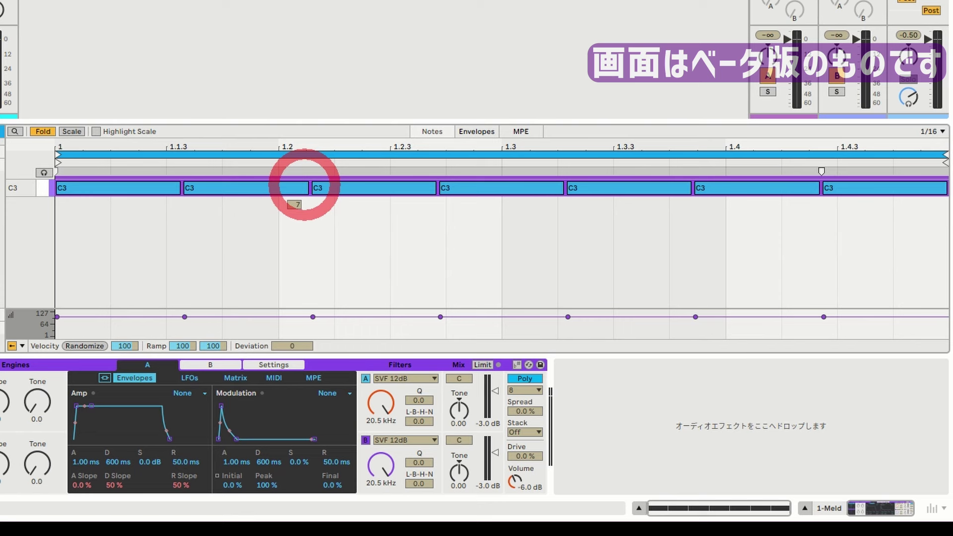
left_click_drag(304, 184, 305, 185)
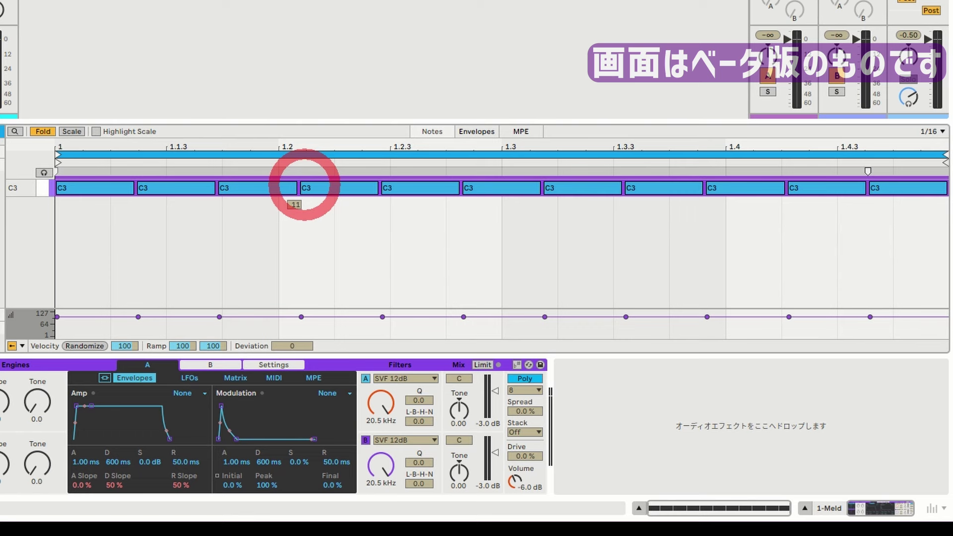
left_click_drag(305, 185, 304, 183)
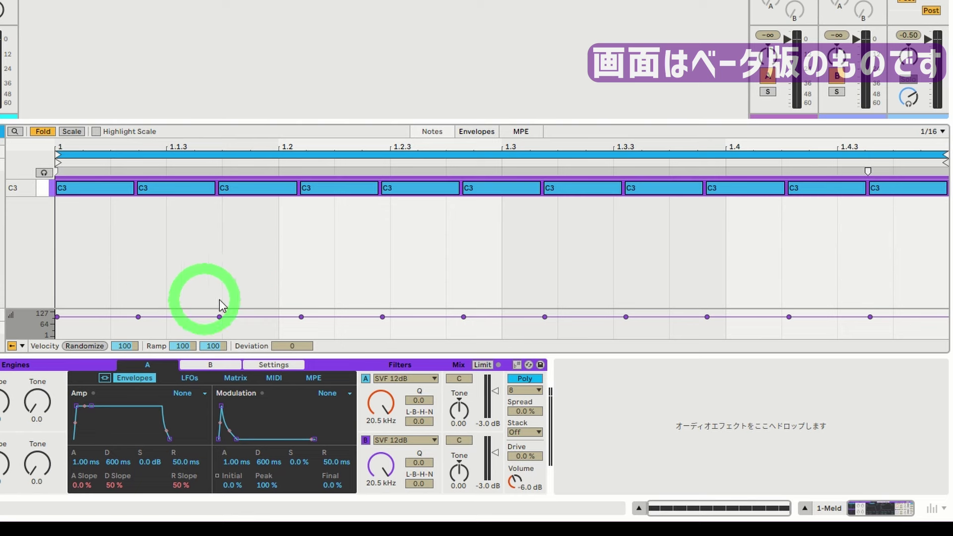
Lower the fourth C3 note's velocity to 70 and adjust it down and up in small increments
left_click(302, 317)
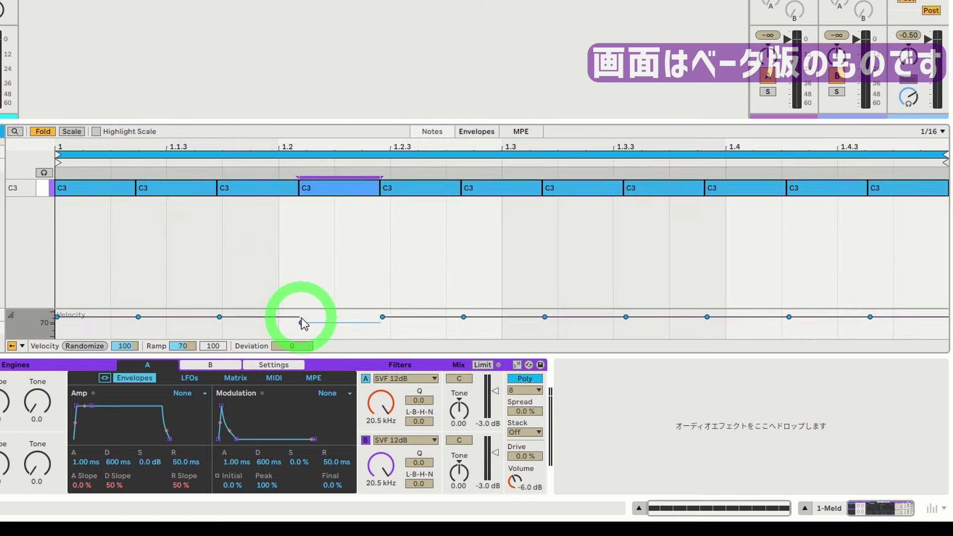
key("ctrl+Down")
key("ctrl+Down")
key("ctrl+Down")
key("ctrl+Up")
key("ctrl+Up")
key("ctrl+Up")
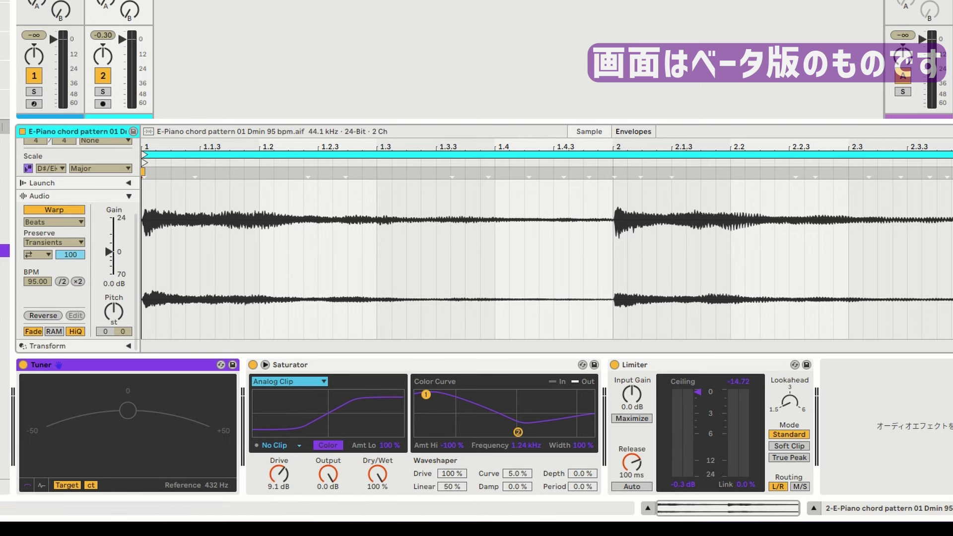
Toggle the scale setting in the E-Piano chord pattern audio clip's properties
scroll(70, 198, "up", 1)
scroll(70, 196, "up", 5)
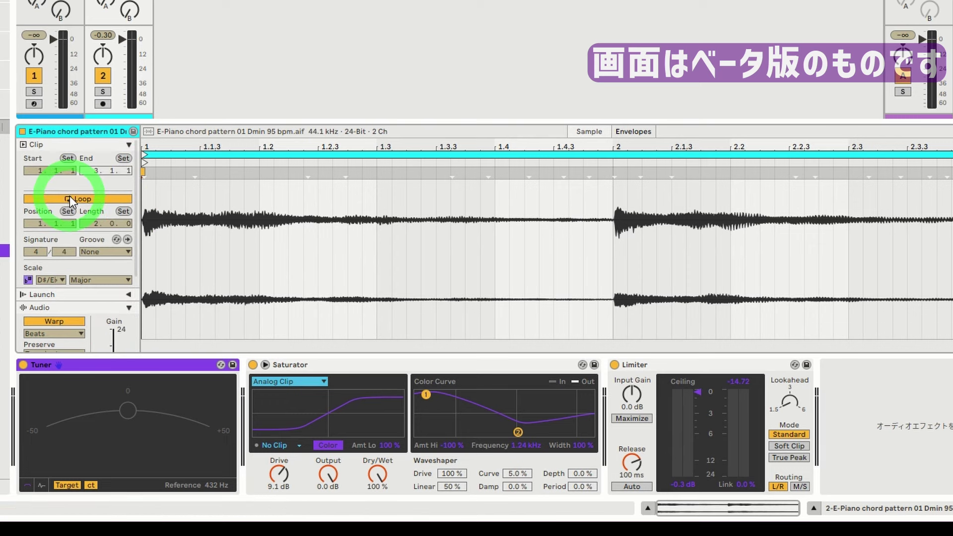
left_click(27, 281)
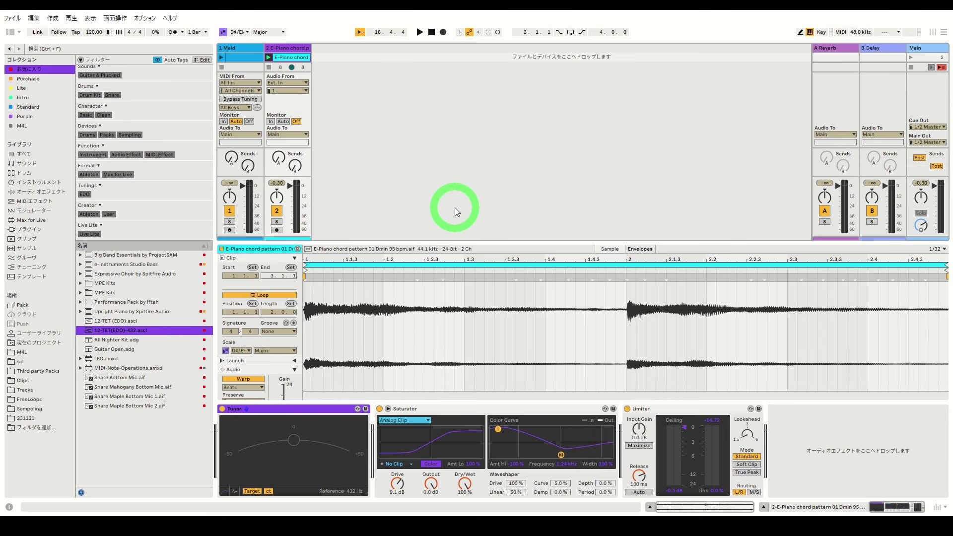
Check the latency information of the Limiter, Saturator and Tuner devices on the E-Piano track
left_click(698, 411)
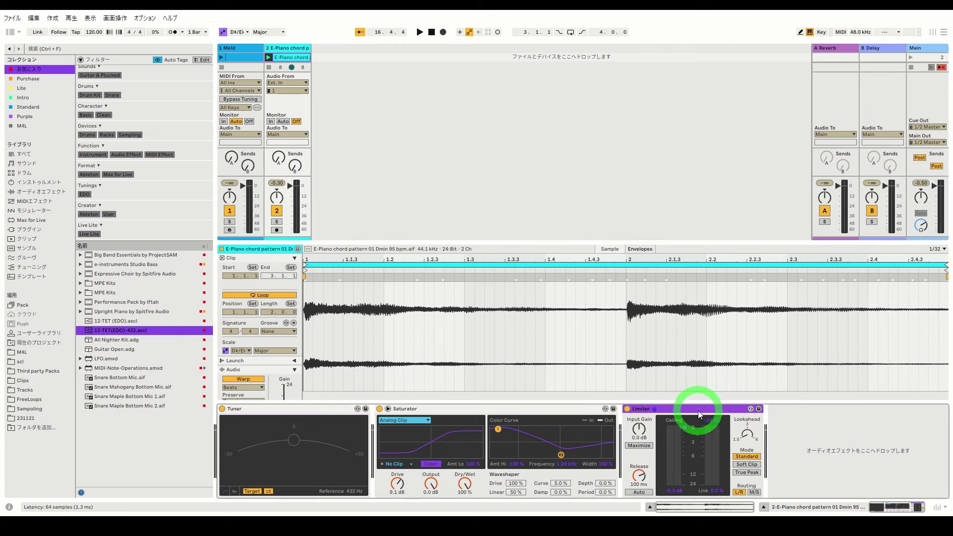
left_click(540, 409)
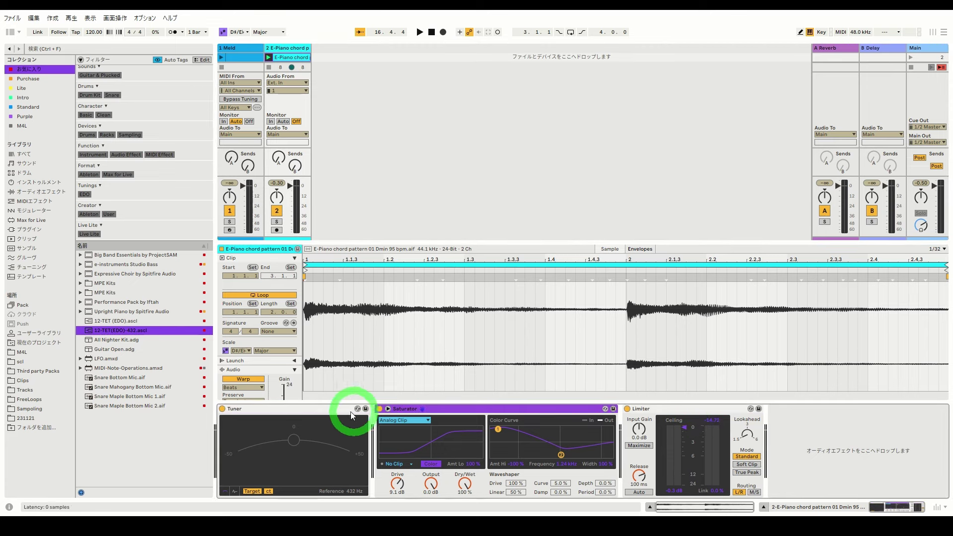
left_click(330, 411)
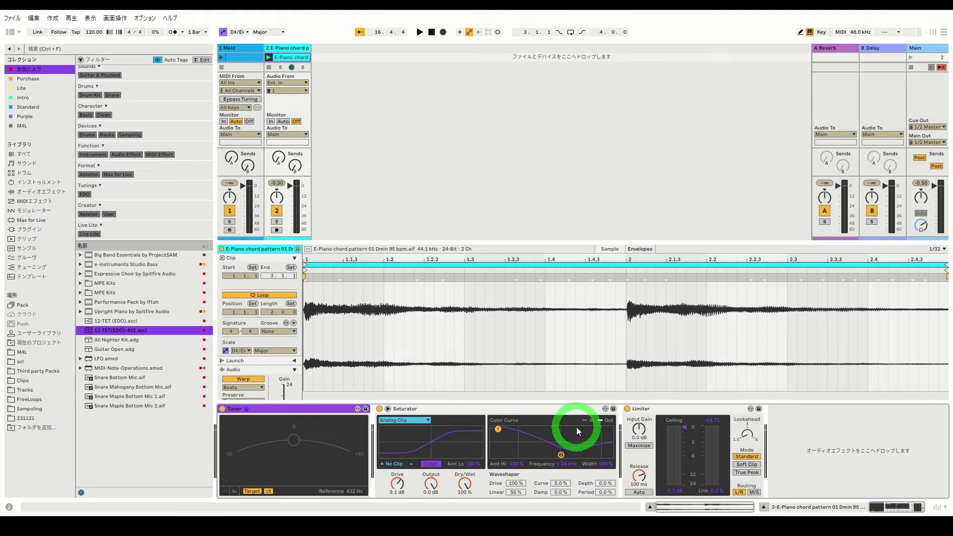
left_click(485, 409)
left_click(680, 406)
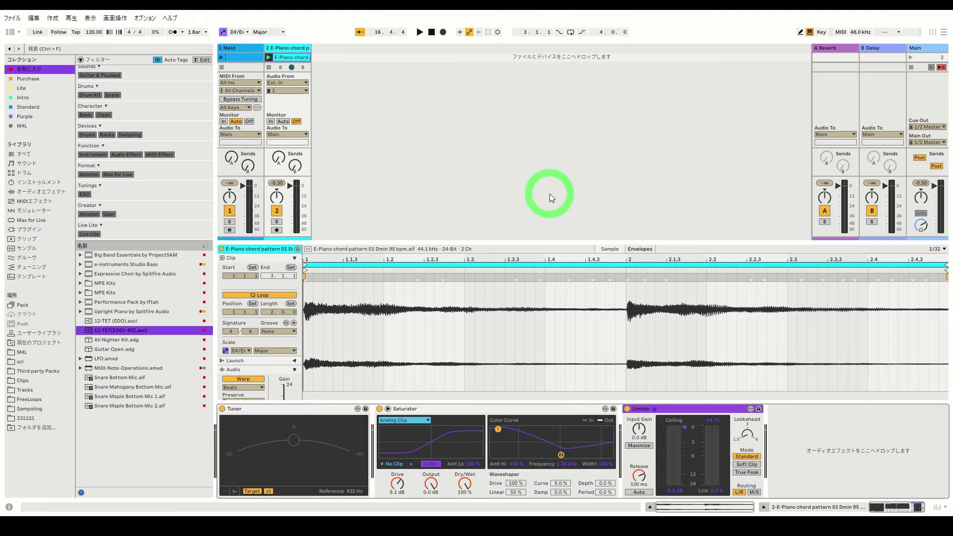